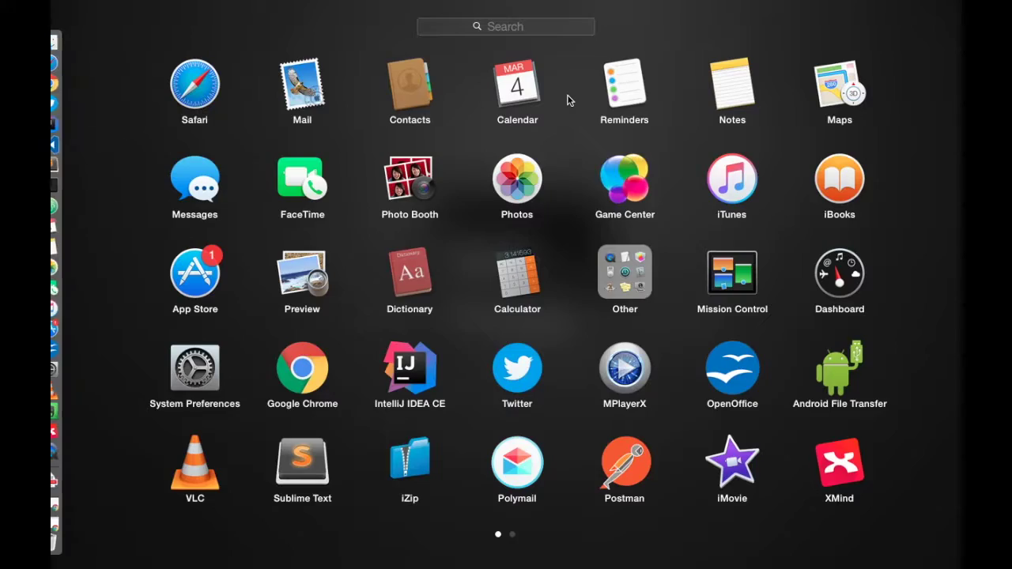
Start XMind from Launchpad to bring up the Welcome to XMind map
click(865, 478)
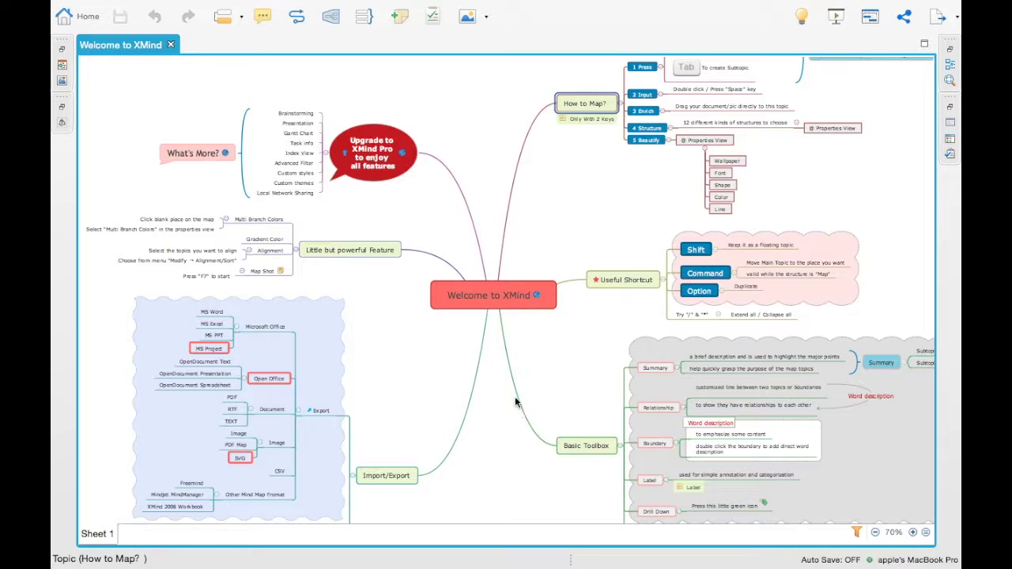
click(487, 295)
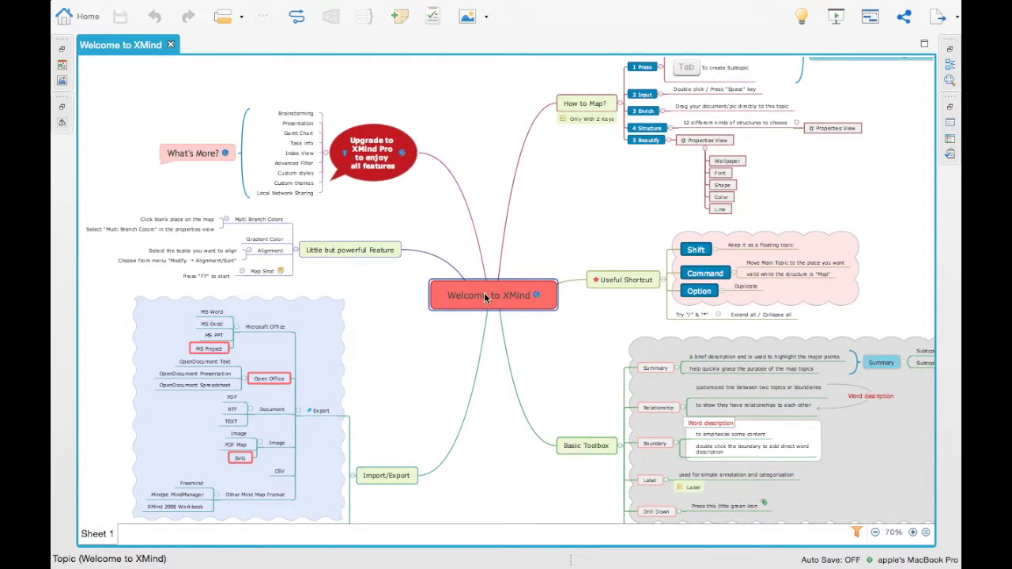
click(615, 283)
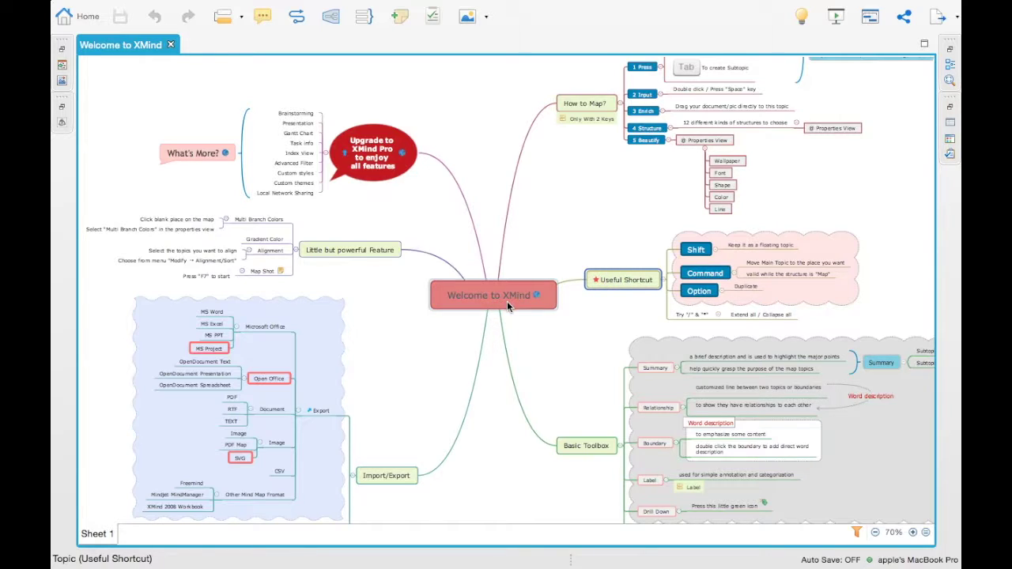
click(583, 103)
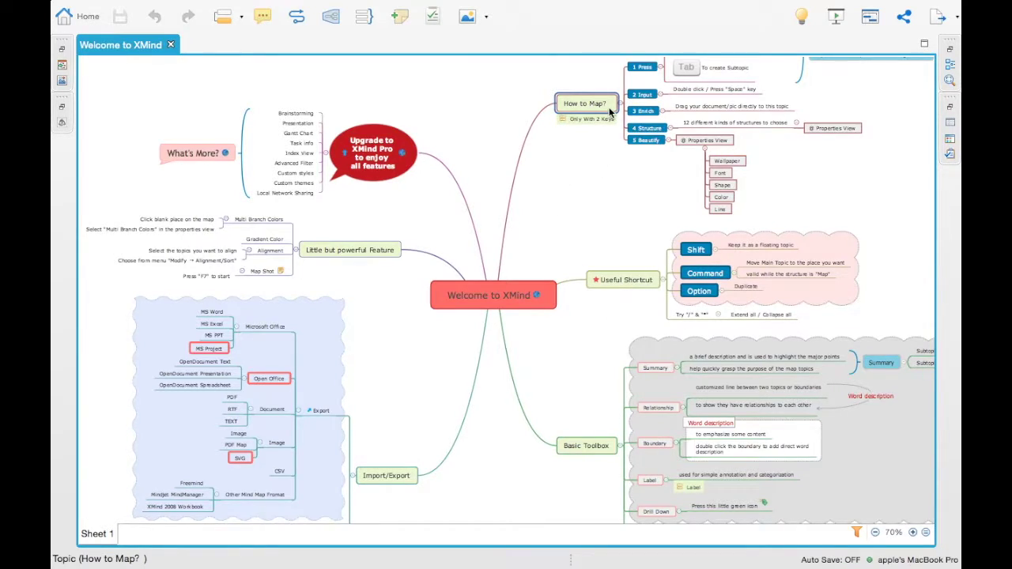
scroll(609, 111, up, 3)
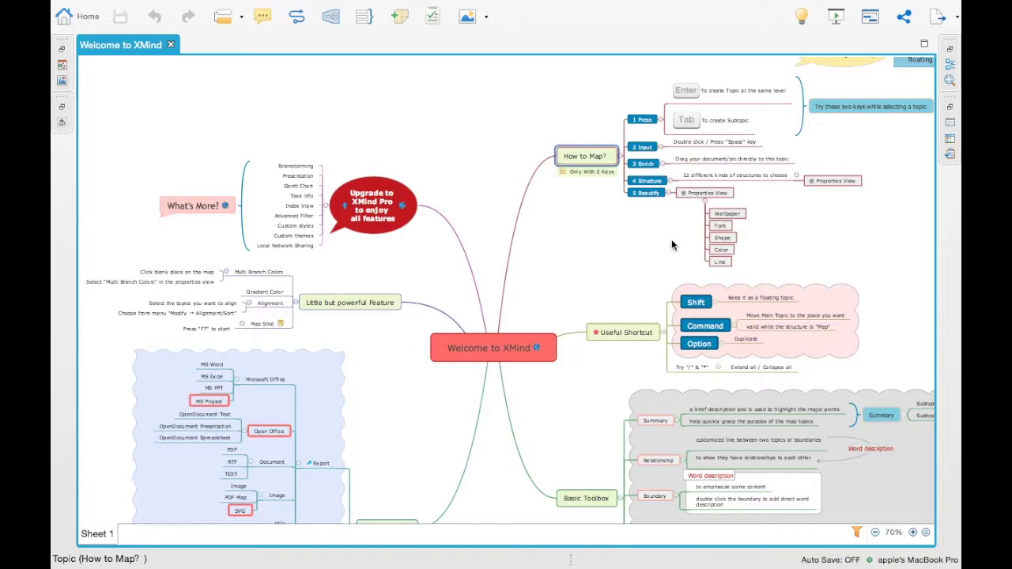
scroll(671, 244, down, 3)
scroll(671, 244, down, 5)
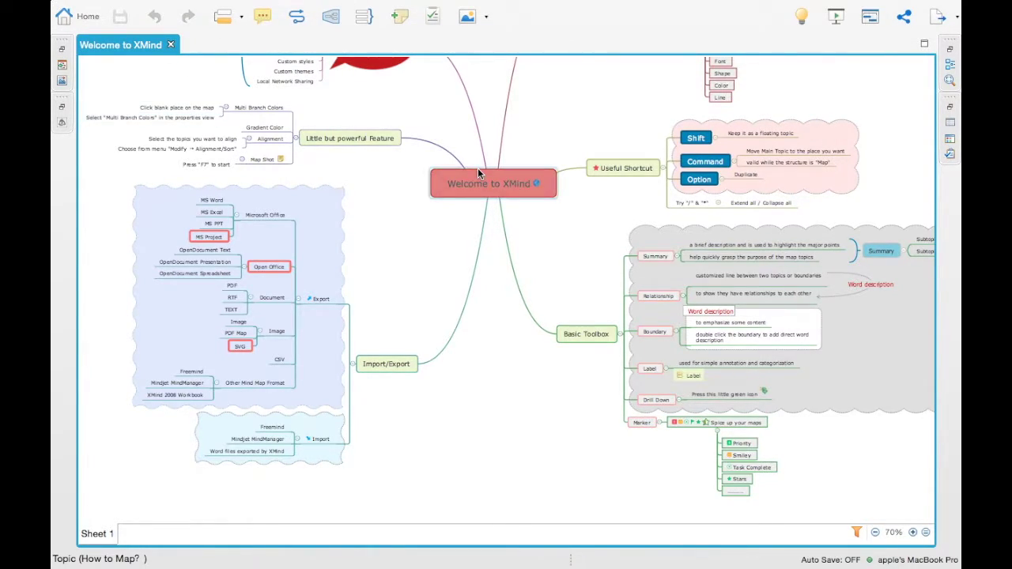
scroll(417, 237, up, 5)
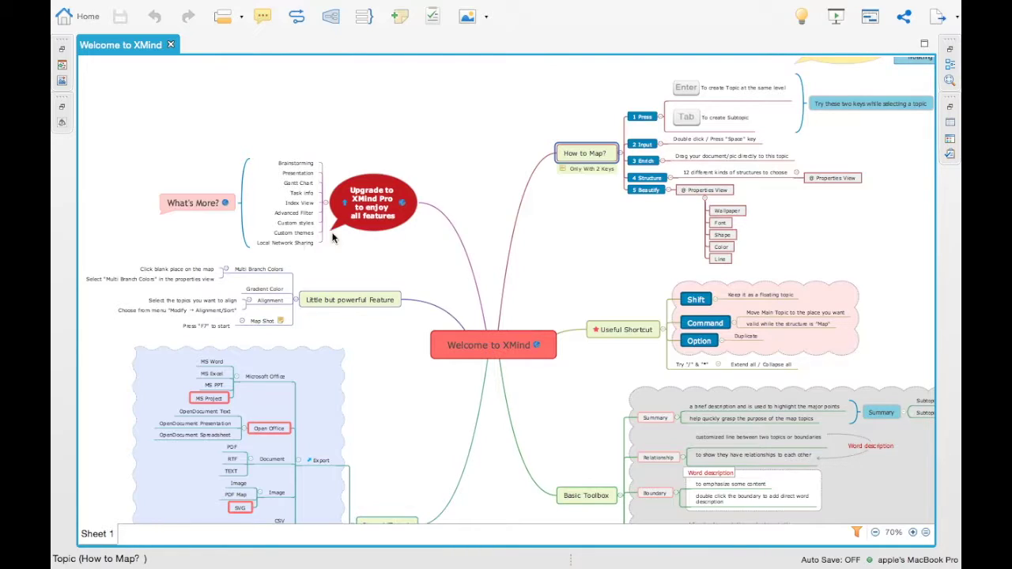
scroll(386, 313, down, 4)
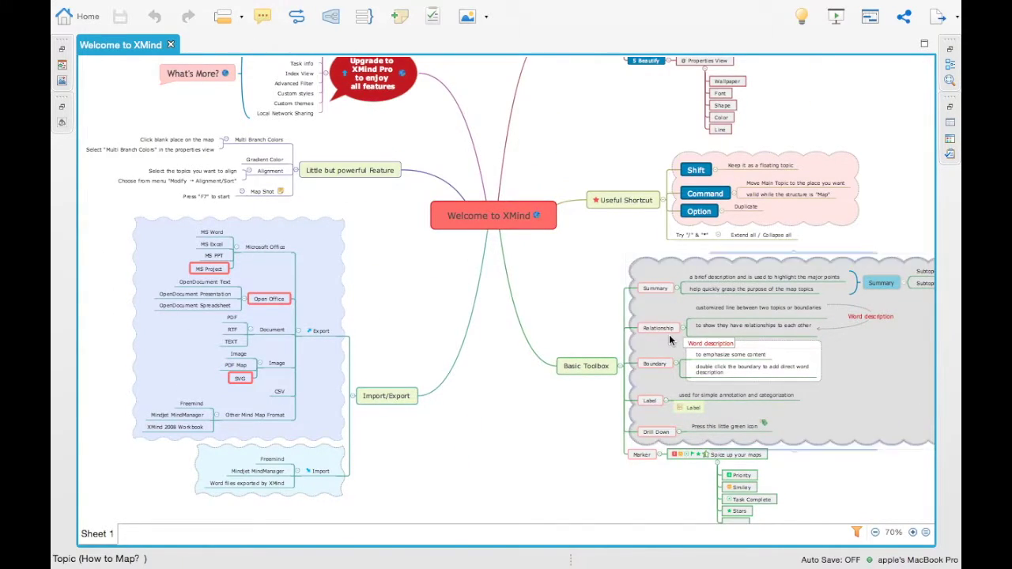
scroll(668, 340, down, 7)
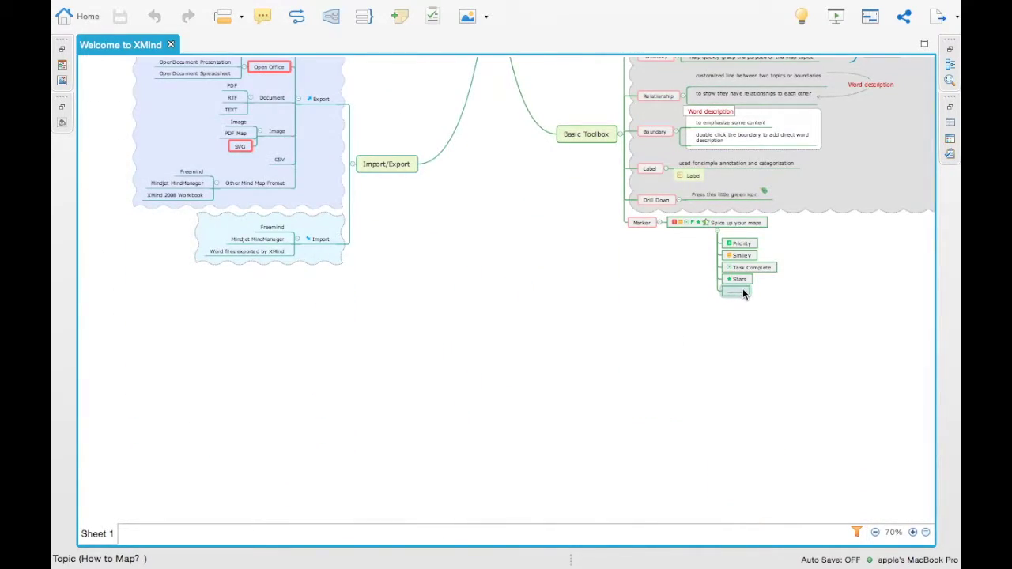
click(913, 532)
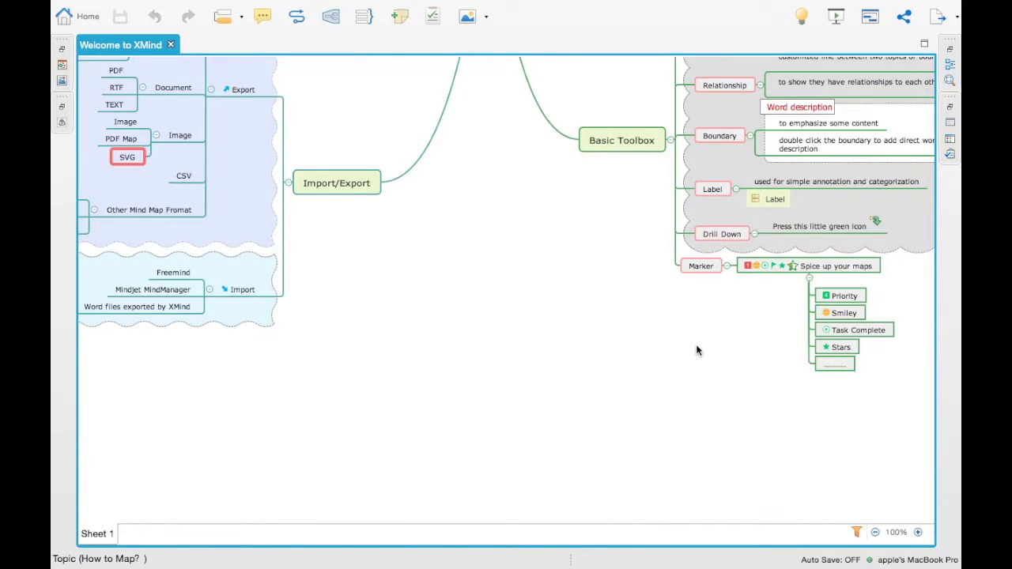
Clear the map selection and show the sheet's Properties panel with the map at 100%
drag(696, 344, 634, 362)
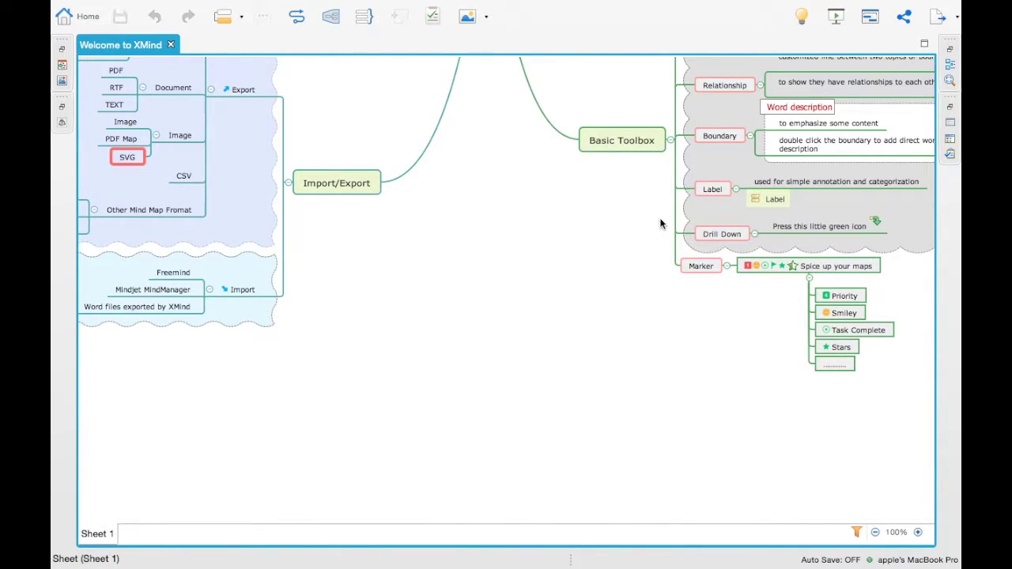
scroll(660, 224, down, 2)
scroll(659, 218, up, 8)
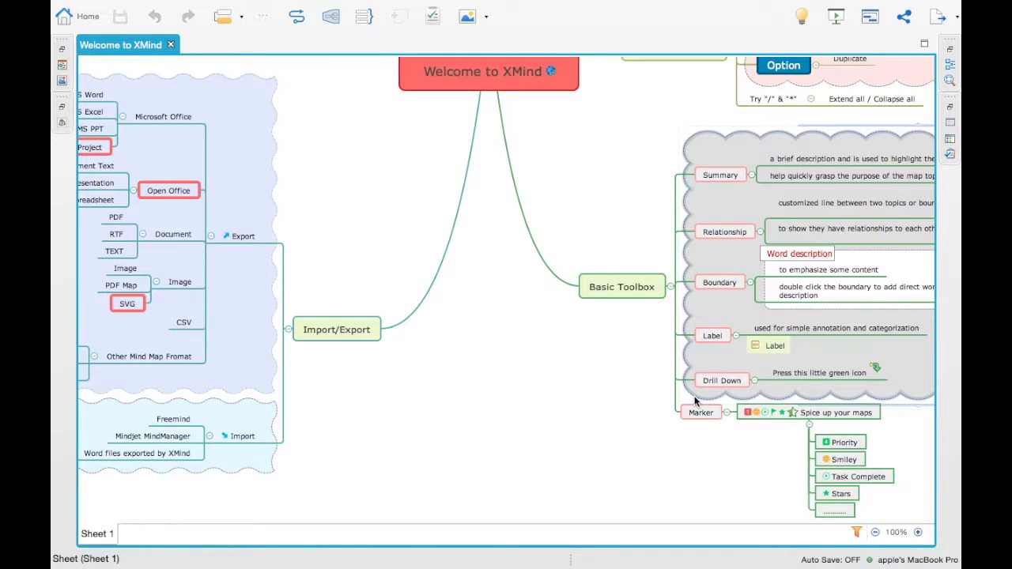
click(949, 124)
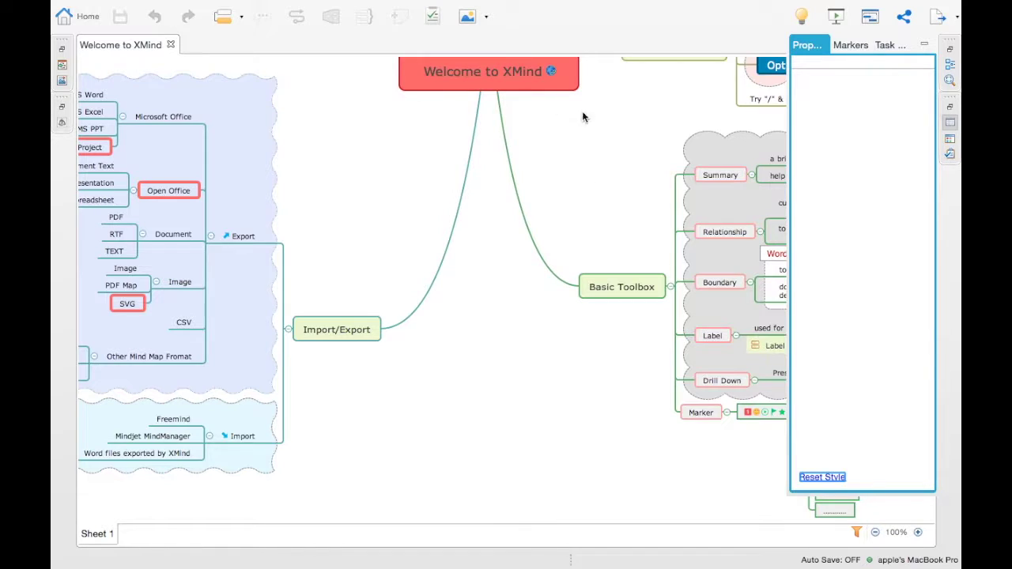
Select the central Welcome to XMind topic and view its Markers and Properties panels
click(506, 72)
scroll(870, 165, up, 3)
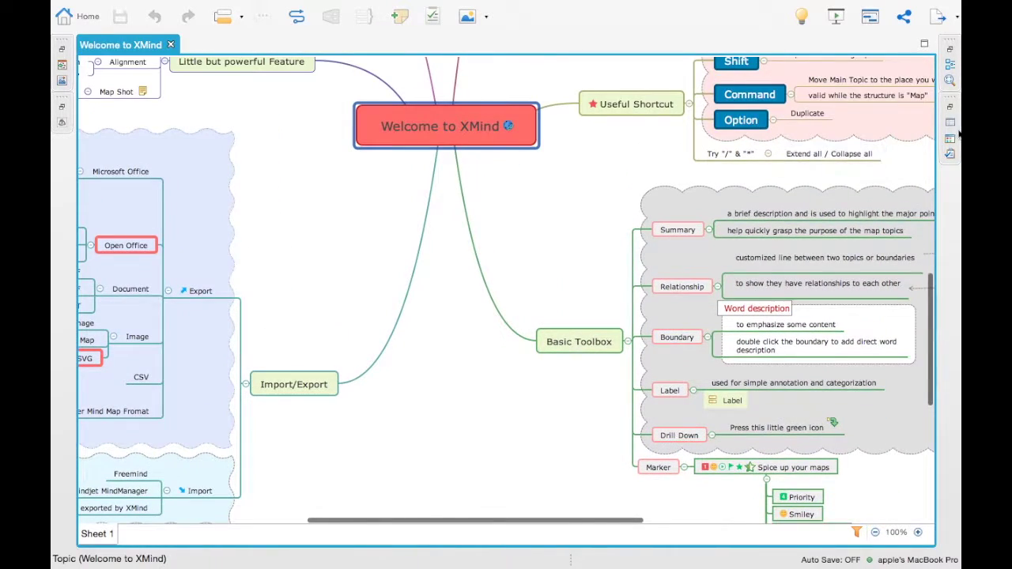
click(950, 139)
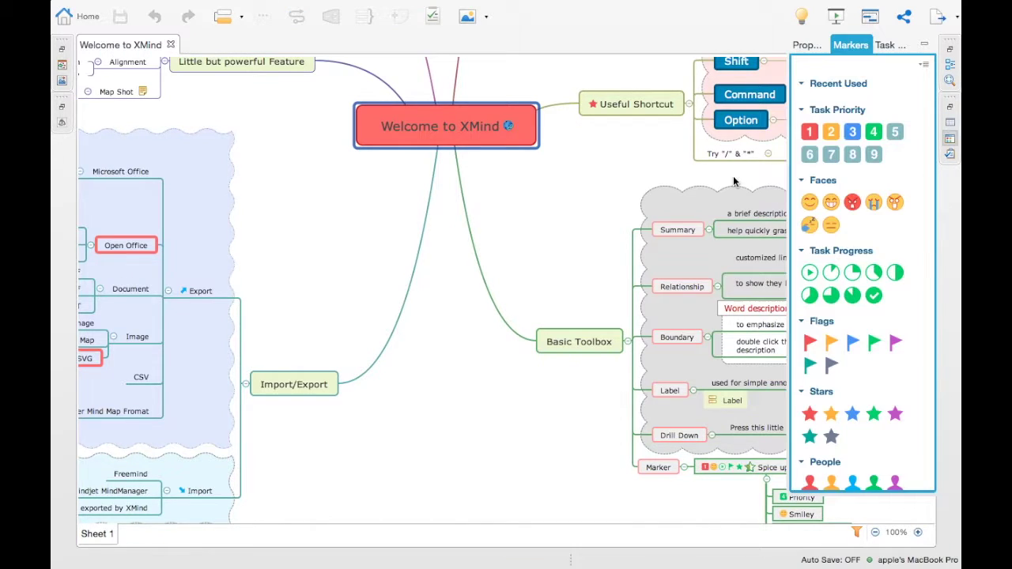
click(950, 122)
Browse the Structure list and preset My Styles, then dismiss the panel without changing anything
click(878, 108)
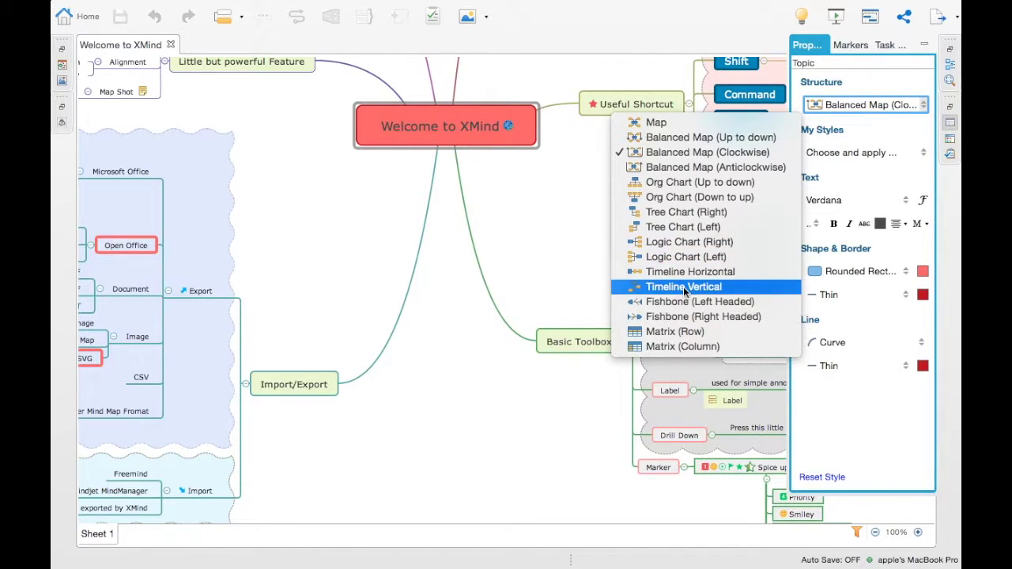
click(852, 152)
click(852, 153)
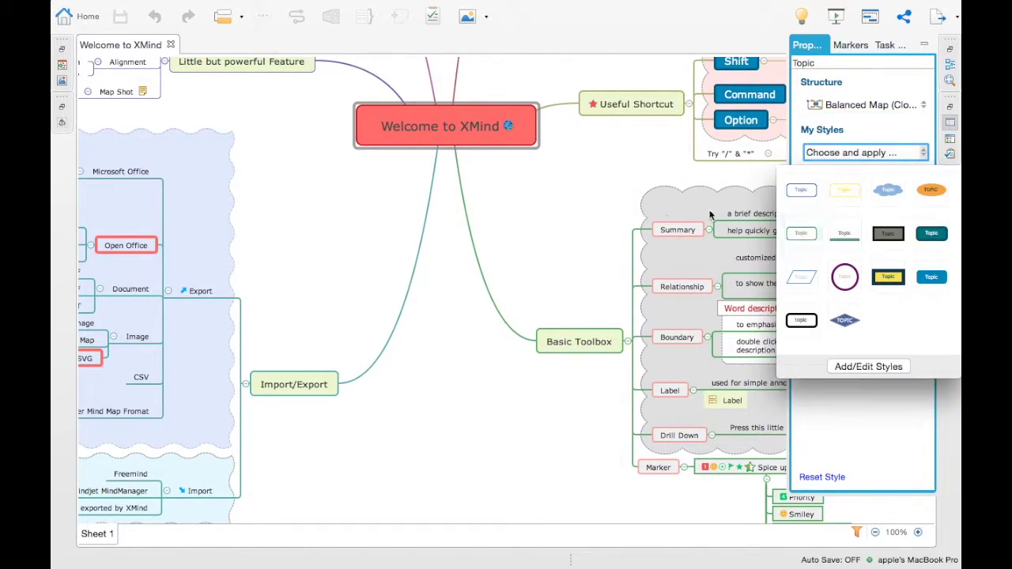
click(556, 208)
Add a main topic titled 'Idea' off Welcome to XMind, give it Subtopic 1, and begin a relationship
scroll(555, 207, up, 4)
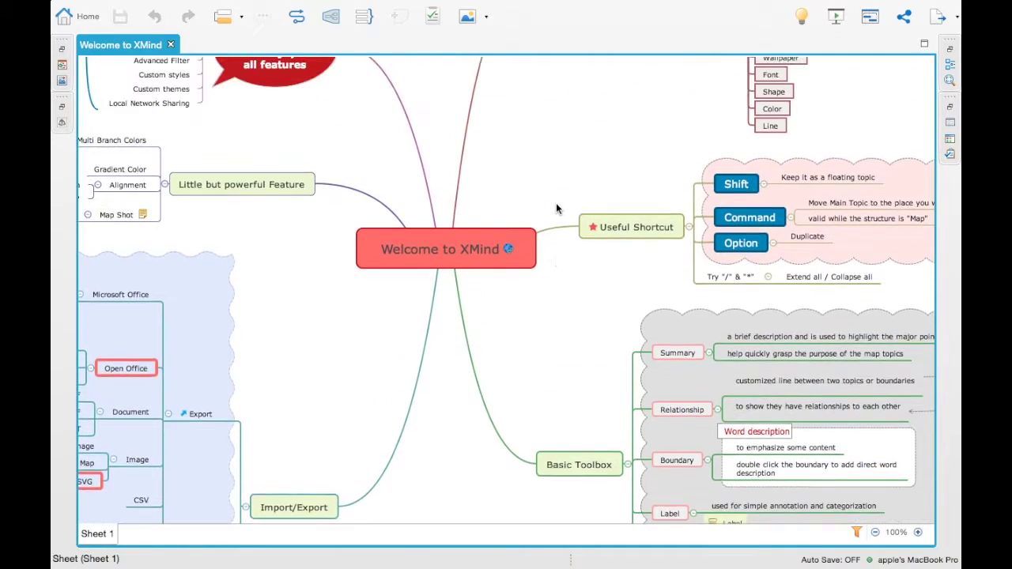
scroll(556, 208, down, 5)
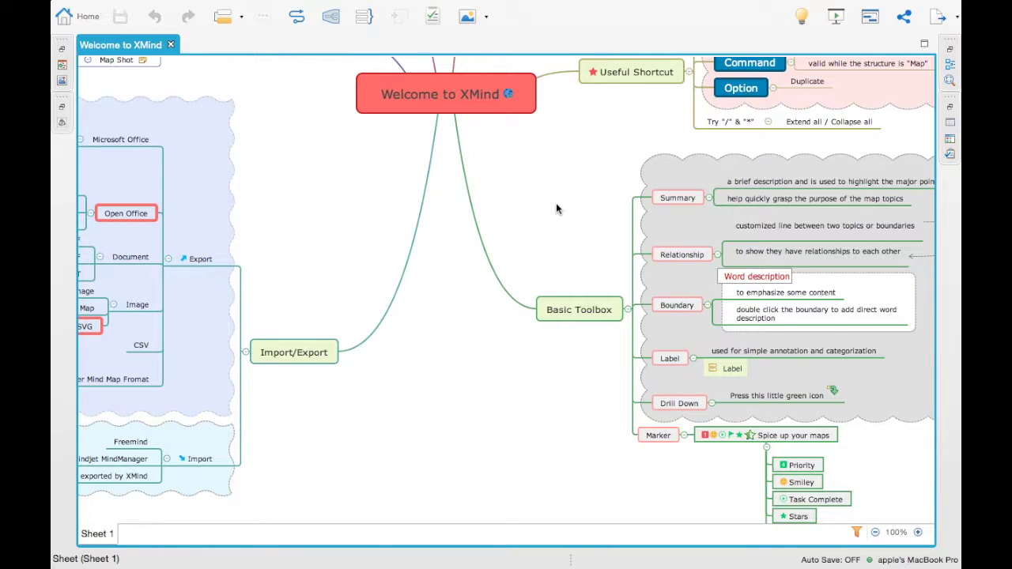
click(460, 105)
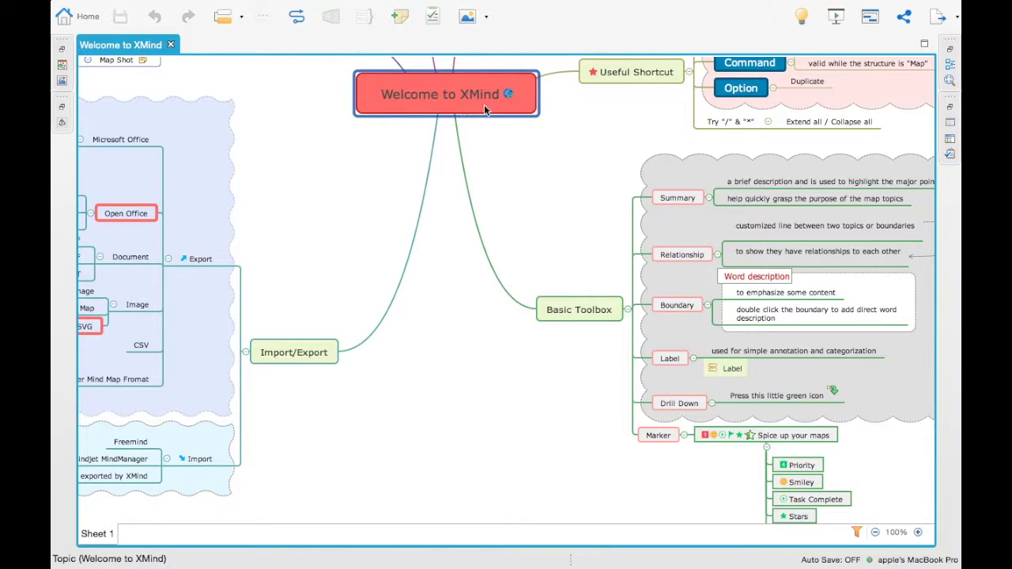
key(Tab)
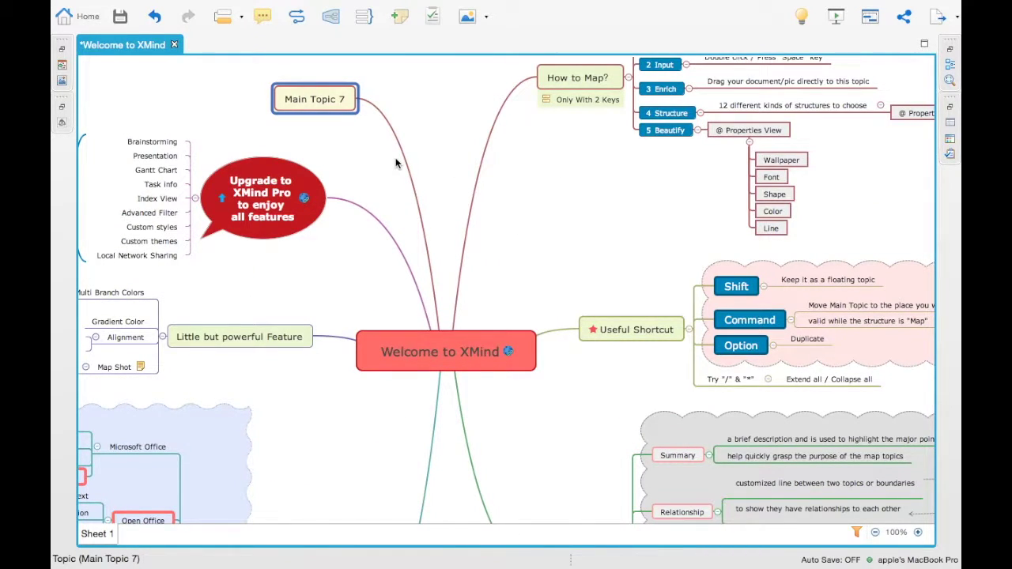
key(space)
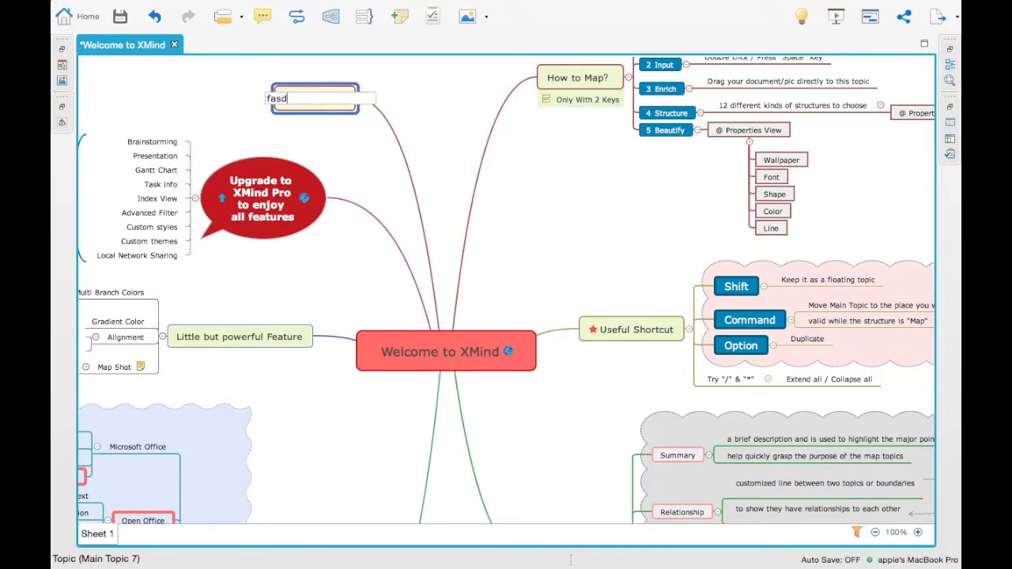
key(BackSpace)
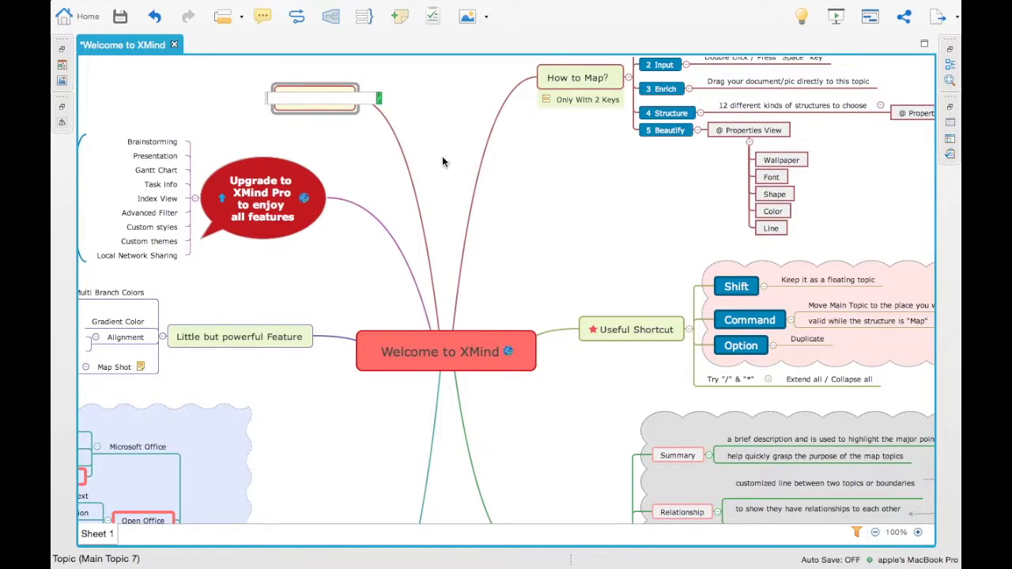
text(Idea)
key(Return)
key(Tab)
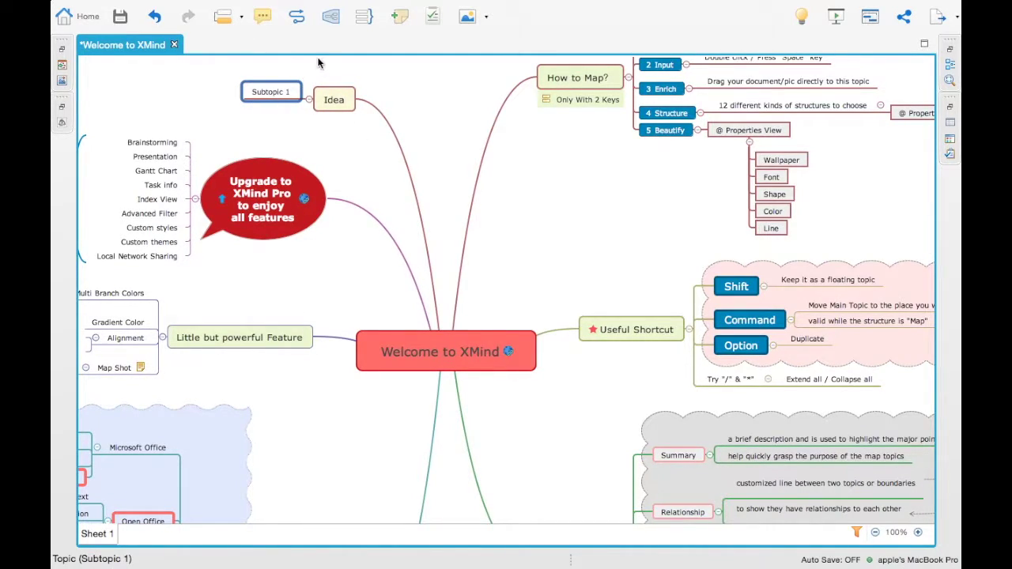
click(296, 18)
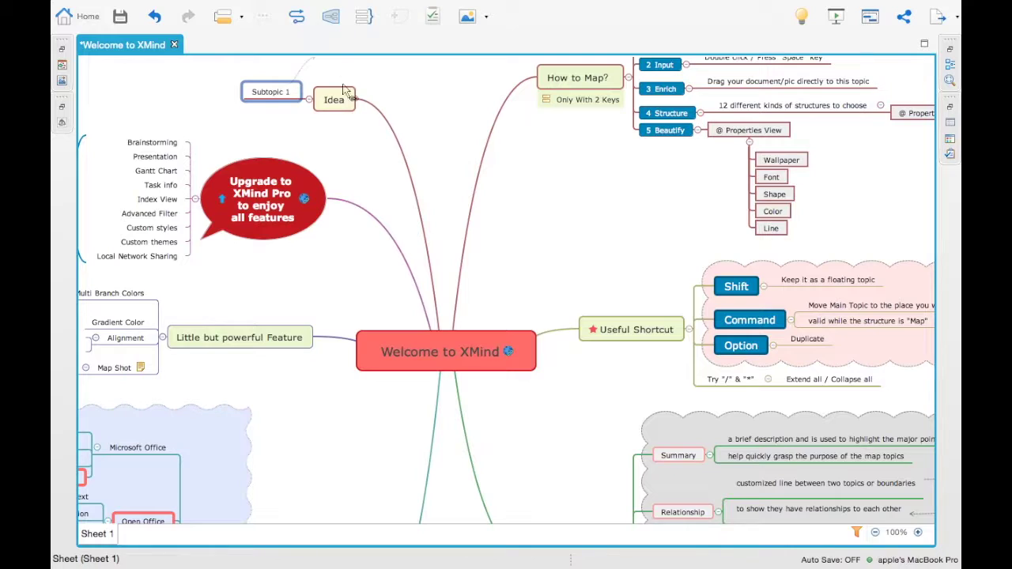
End the relationship from Subtopic 1 on the 'Upgrade to XMind Pro' callout
click(255, 165)
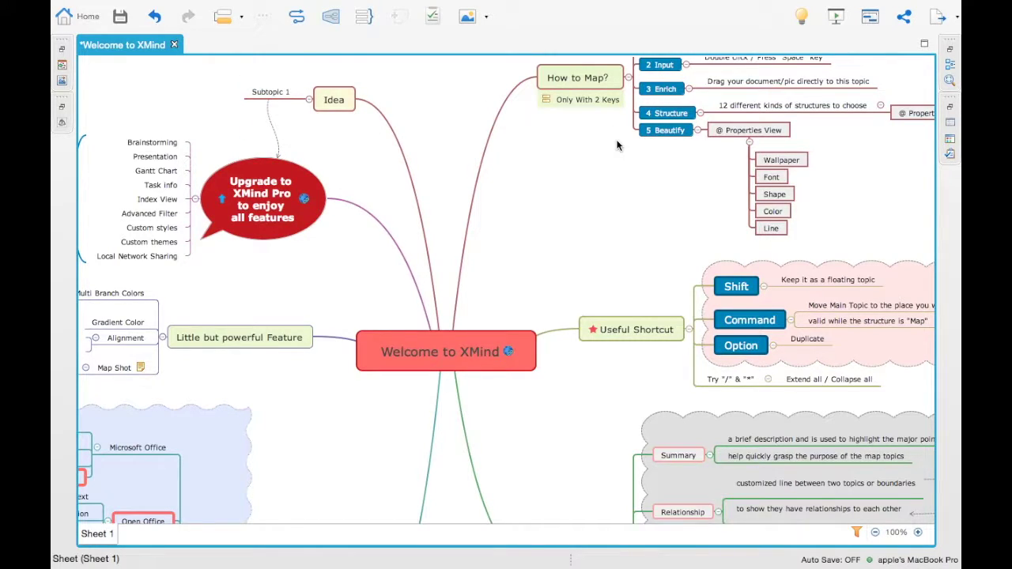
scroll(617, 145, left, 7)
scroll(617, 144, down, 3)
scroll(618, 144, right, 6)
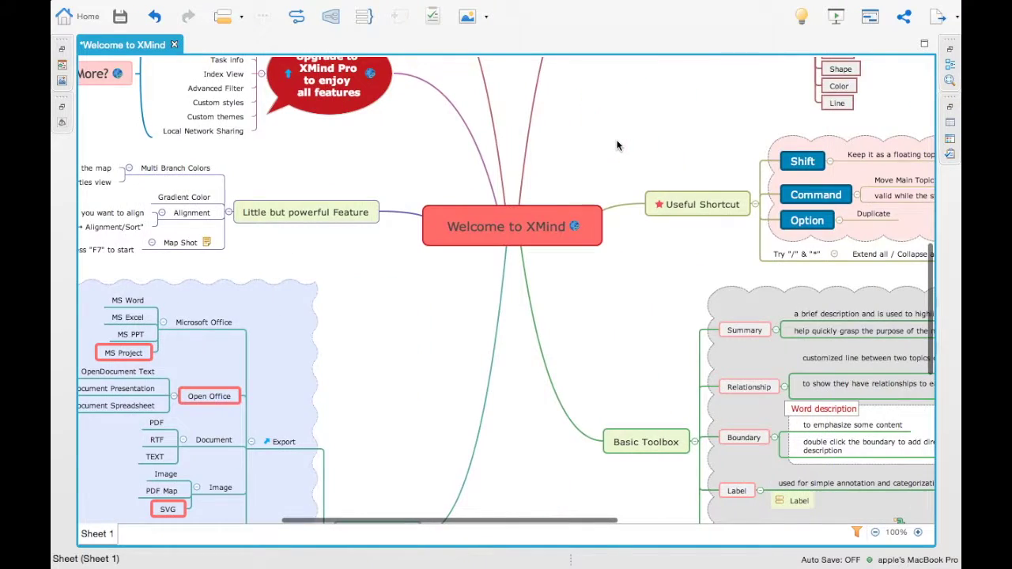
scroll(618, 144, right, 5)
scroll(618, 145, up, 3)
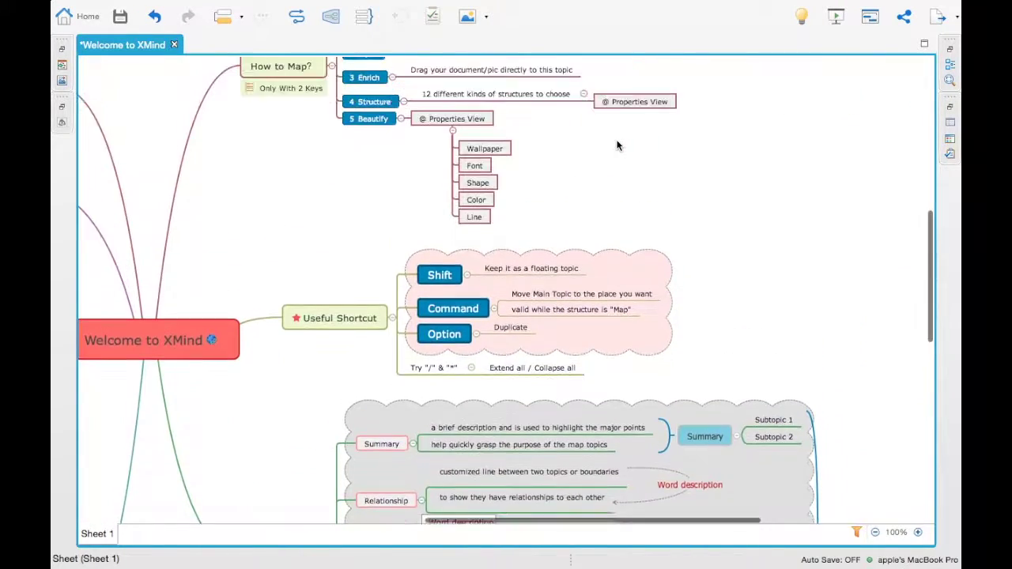
scroll(617, 145, left, 6)
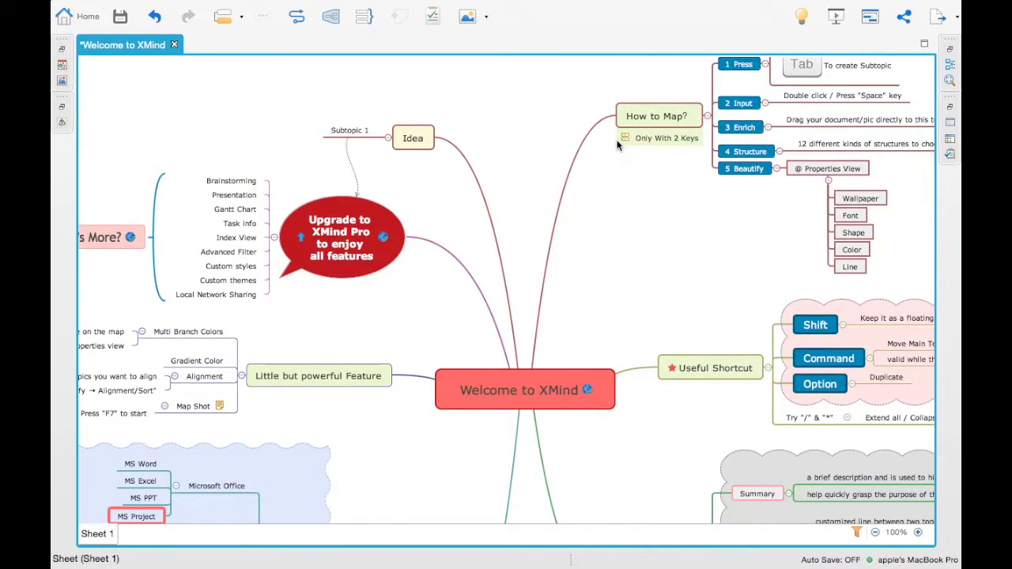